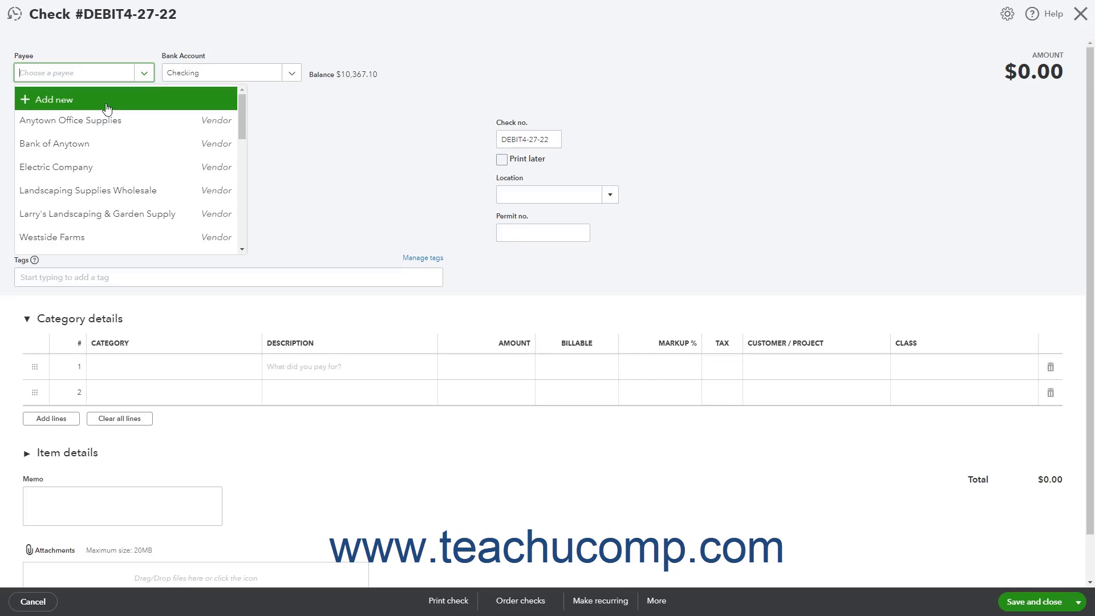
Step: Start adding a new payee, glance at the name types, then cancel it
left_click(106, 109)
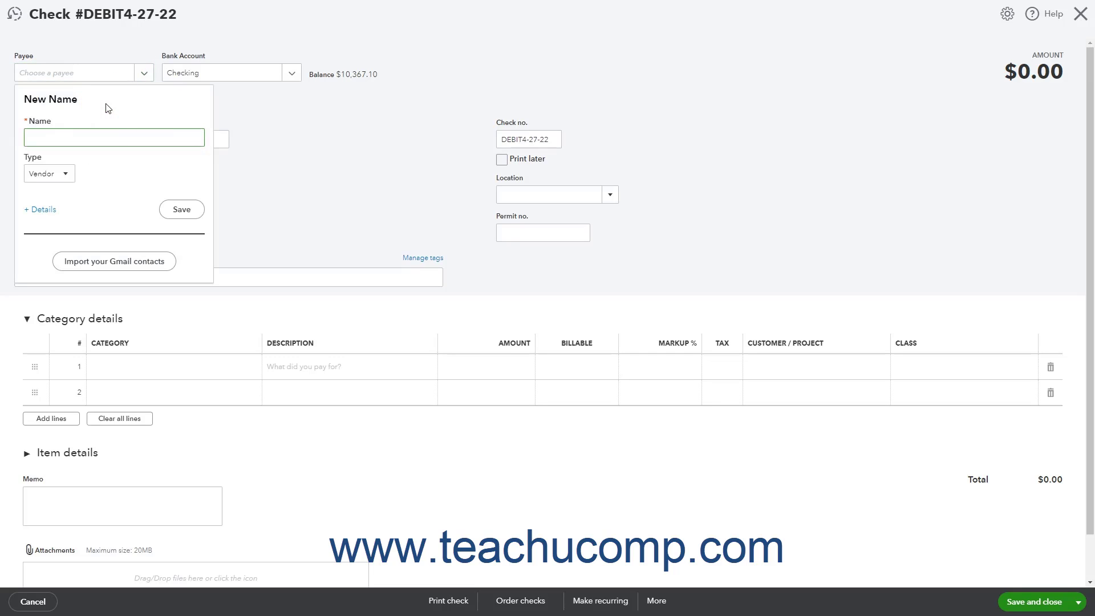
left_click(69, 174)
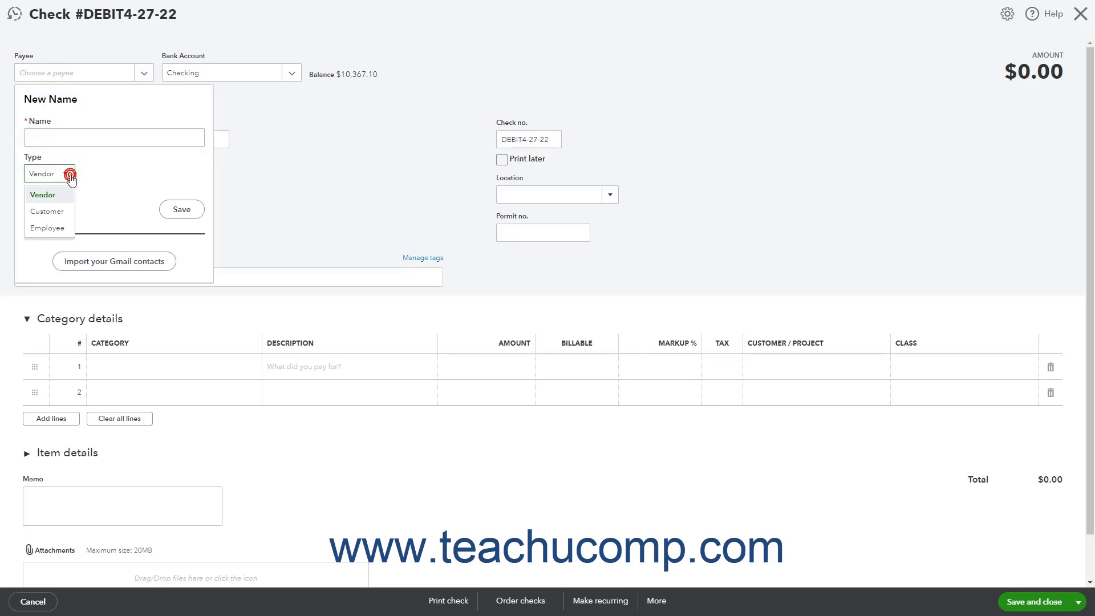
left_click(69, 174)
left_click(222, 139)
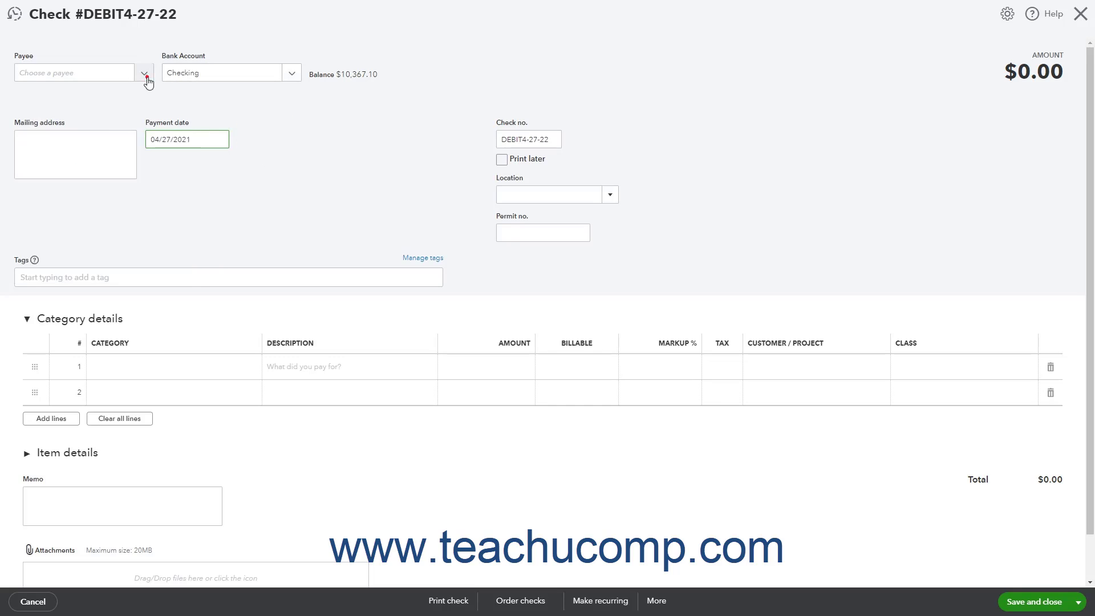
Step: Choose Anytown Office Supplies as the payee and Checking as the bank account
left_click(147, 81)
left_click(141, 115)
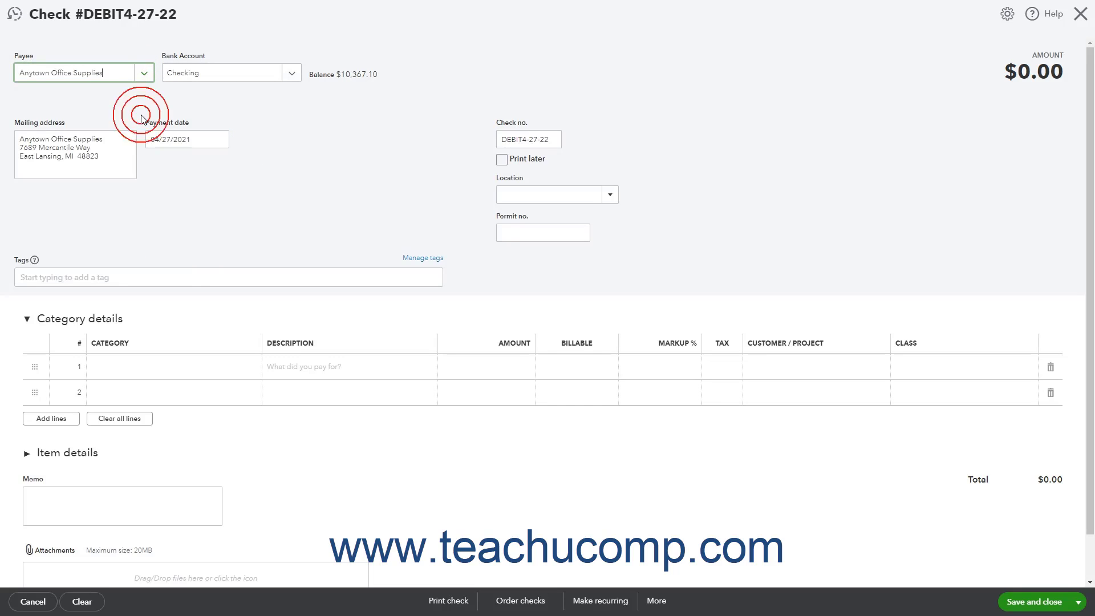
left_click(293, 73)
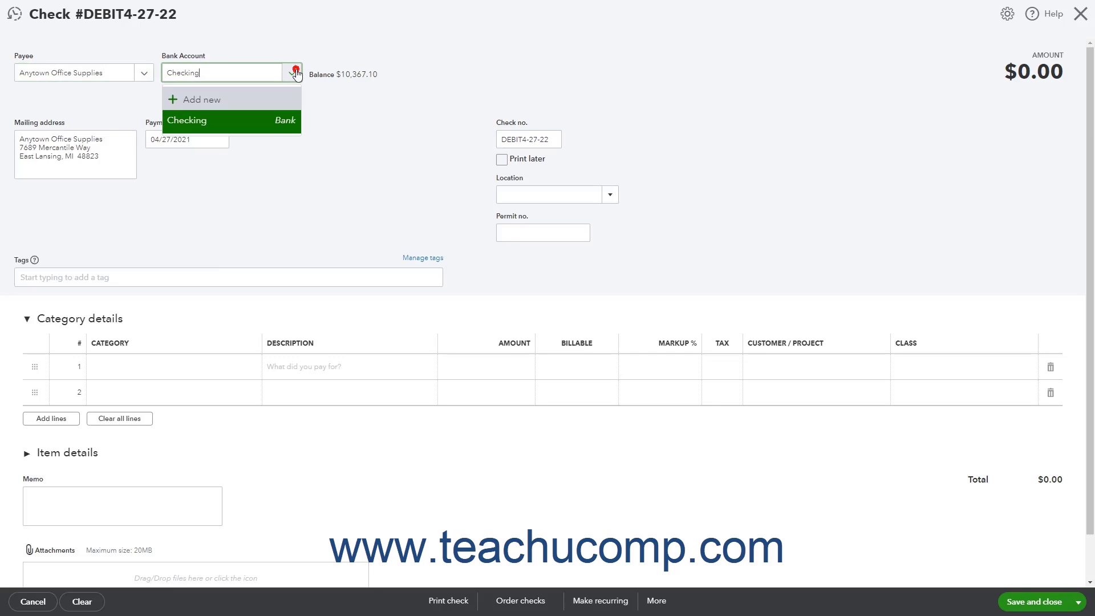
left_click(271, 125)
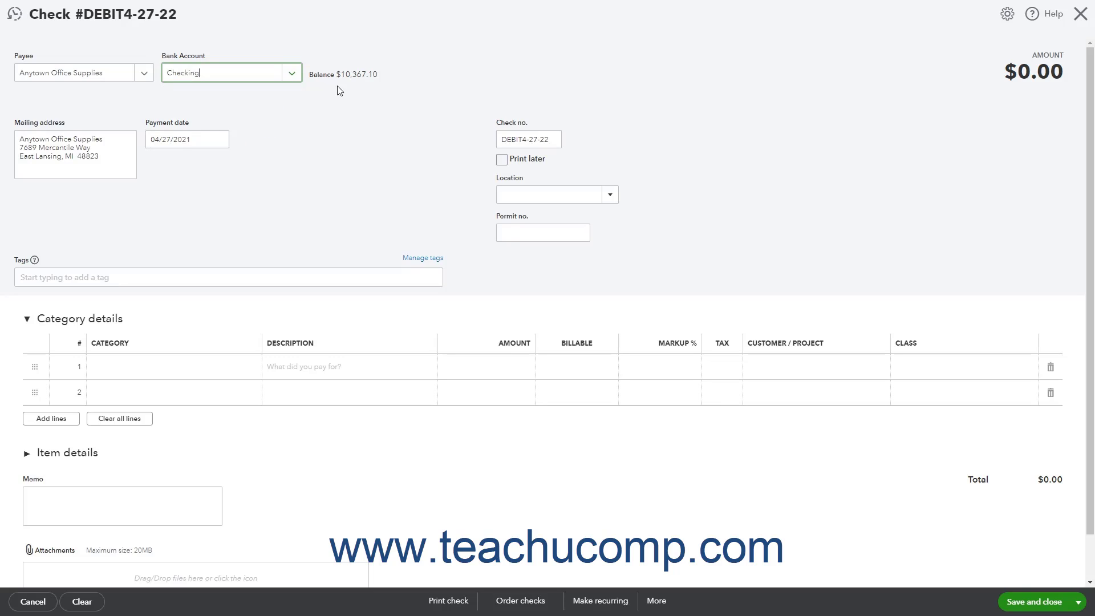
Step: Review the mailing address and payment date, and leave Print later unchecked
left_click(125, 148)
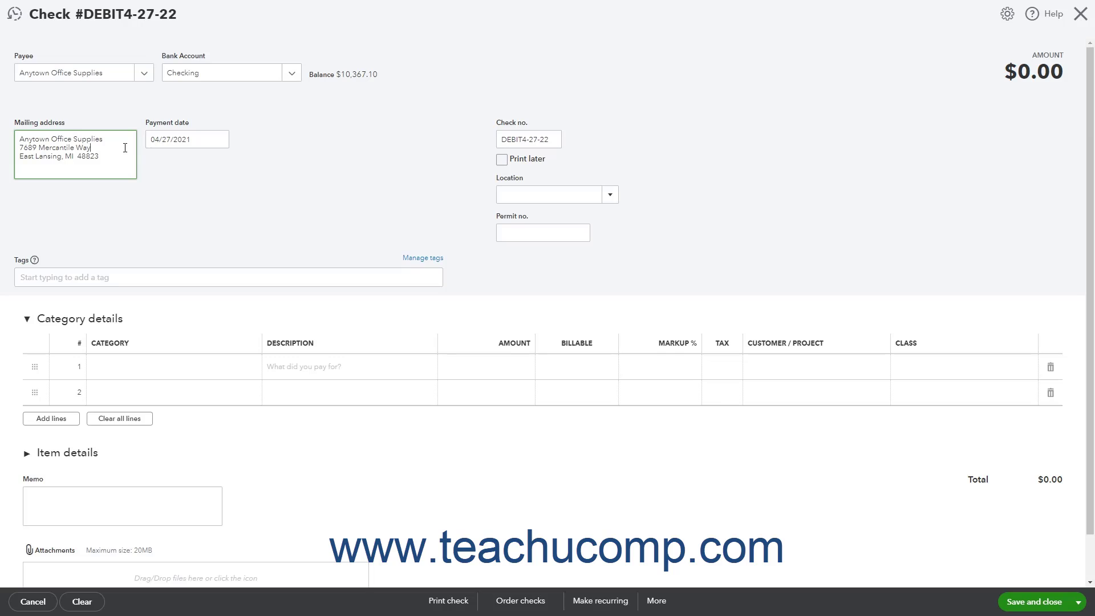
left_click(203, 135)
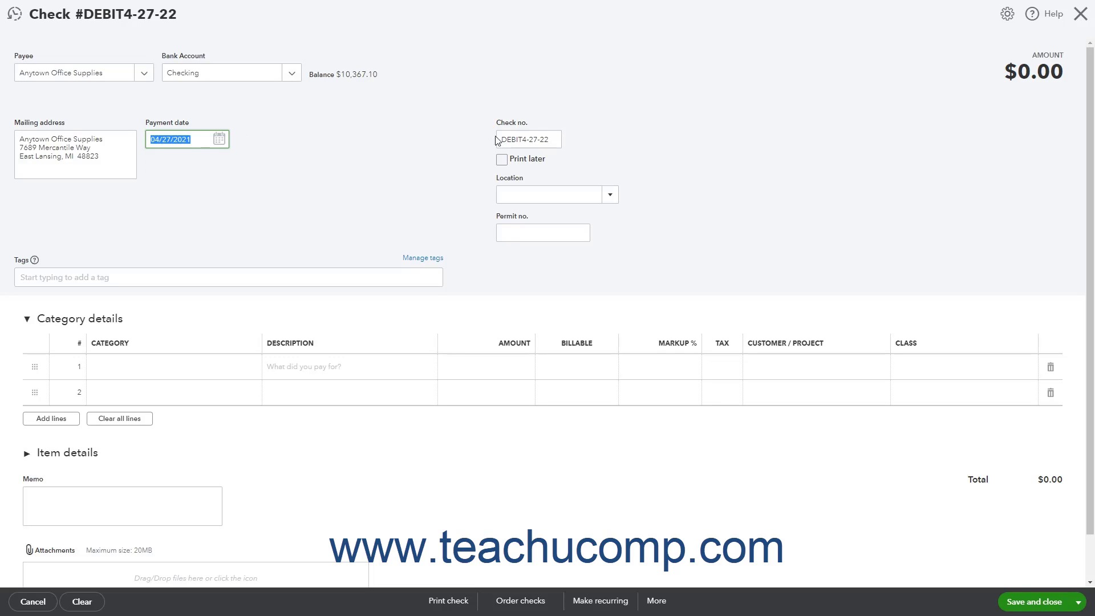
left_click(548, 140)
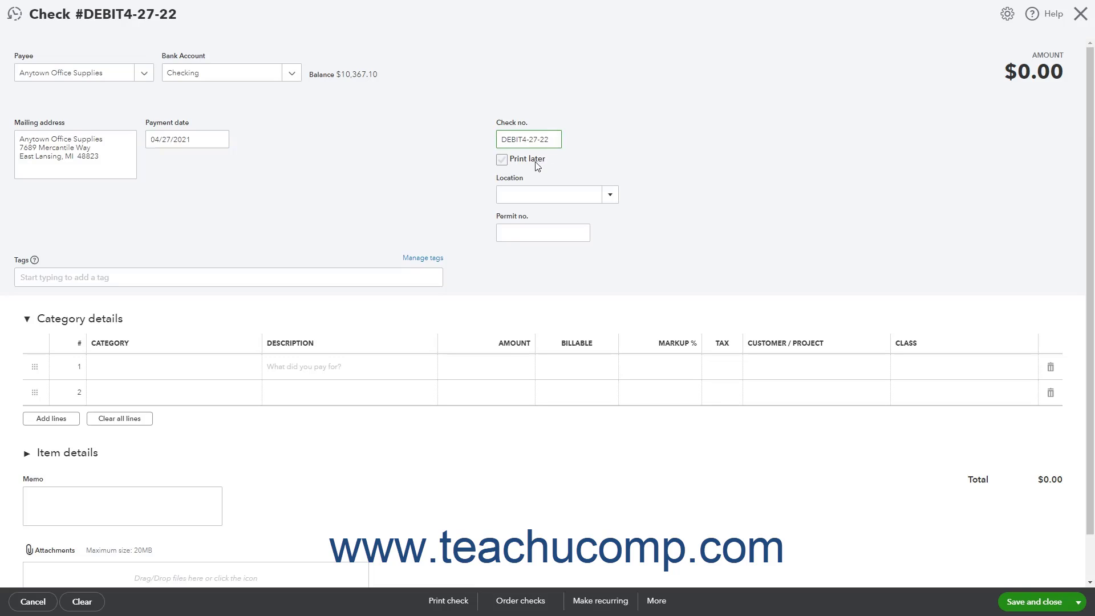
left_click(535, 162)
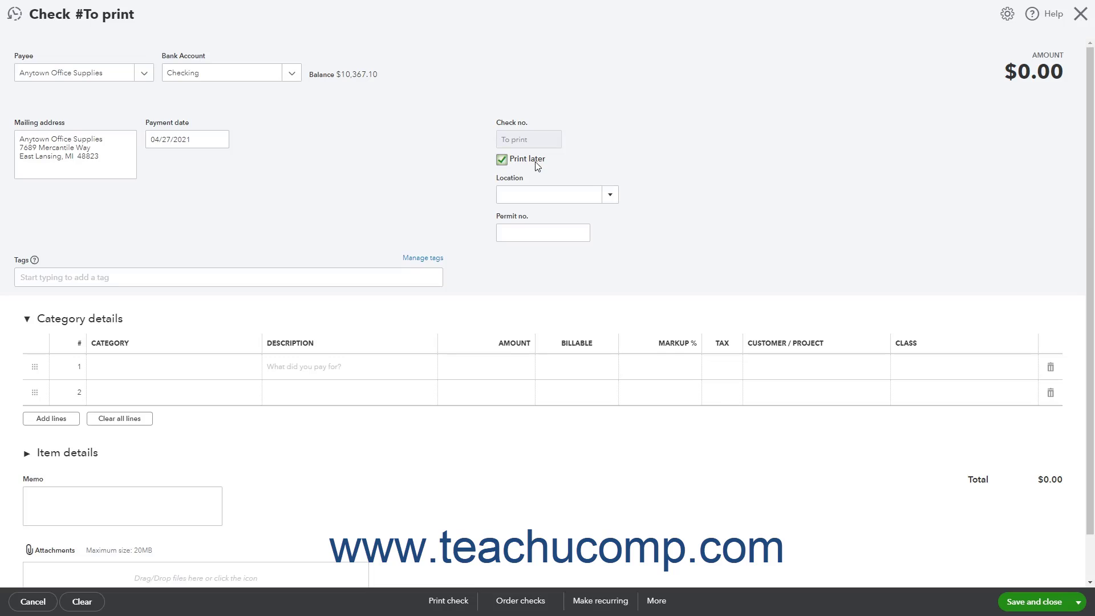
left_click(534, 162)
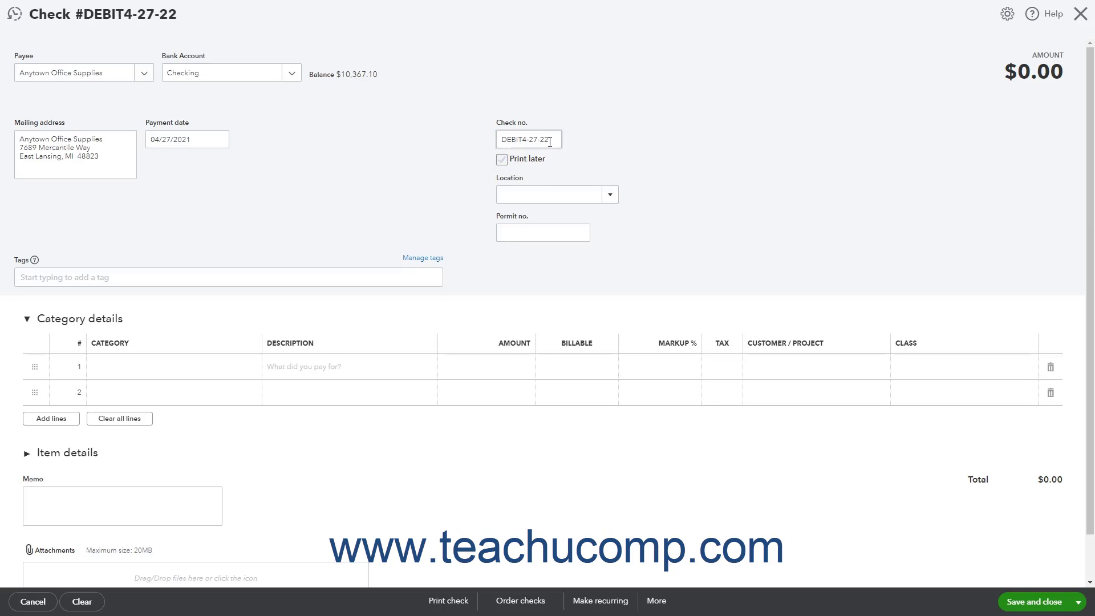
Step: Append -02 to the check number, making it DEBIT4-27-22-02
left_click(556, 140)
type("-02")
left_click(580, 193)
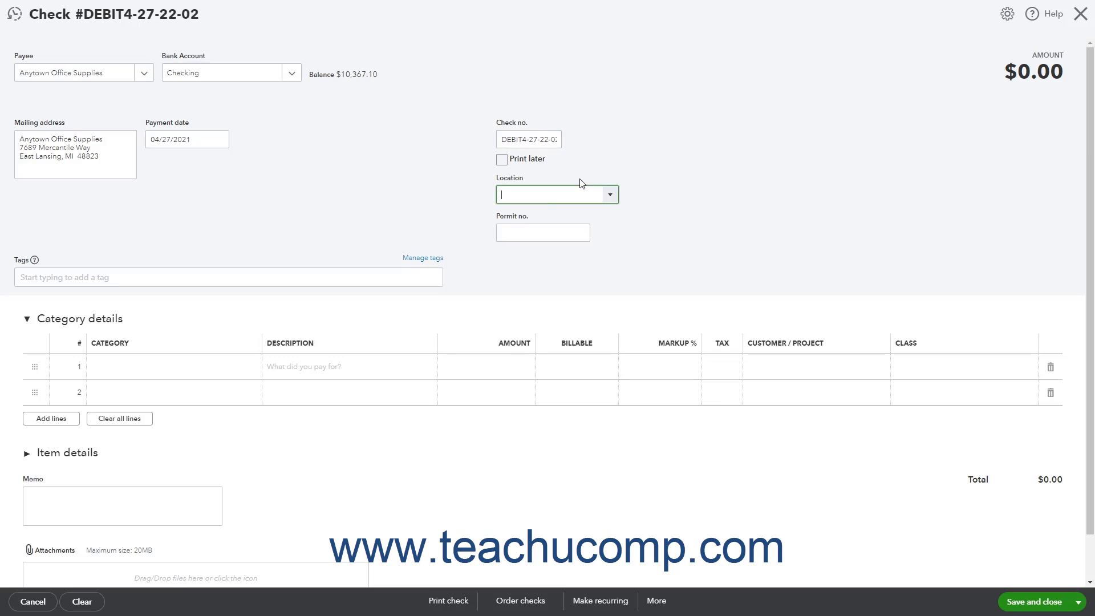
left_click(616, 199)
left_click(615, 200)
left_click(116, 278)
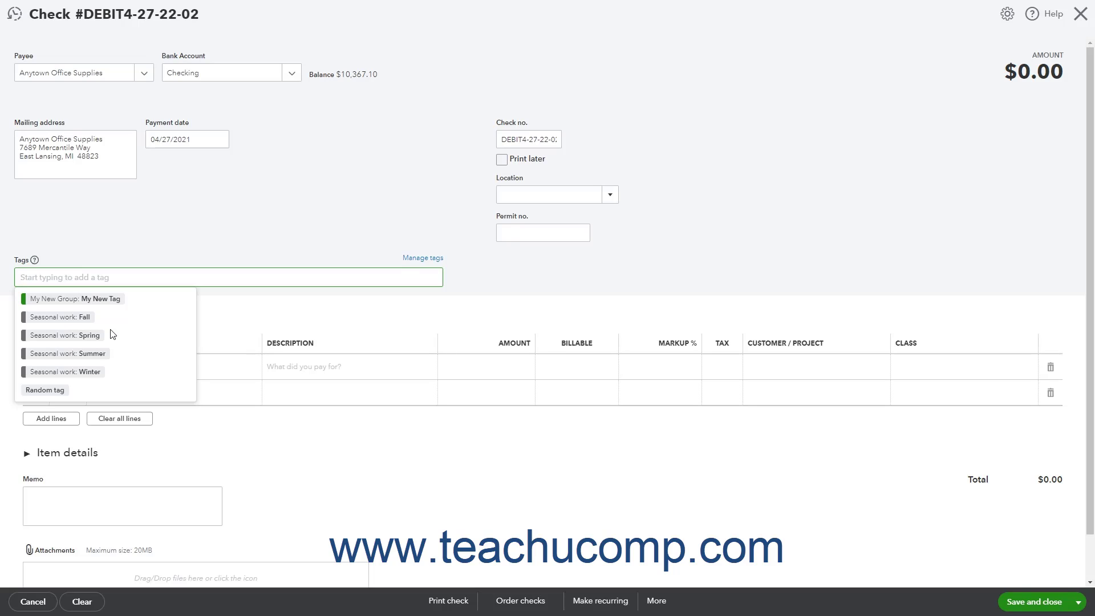
left_click(495, 277)
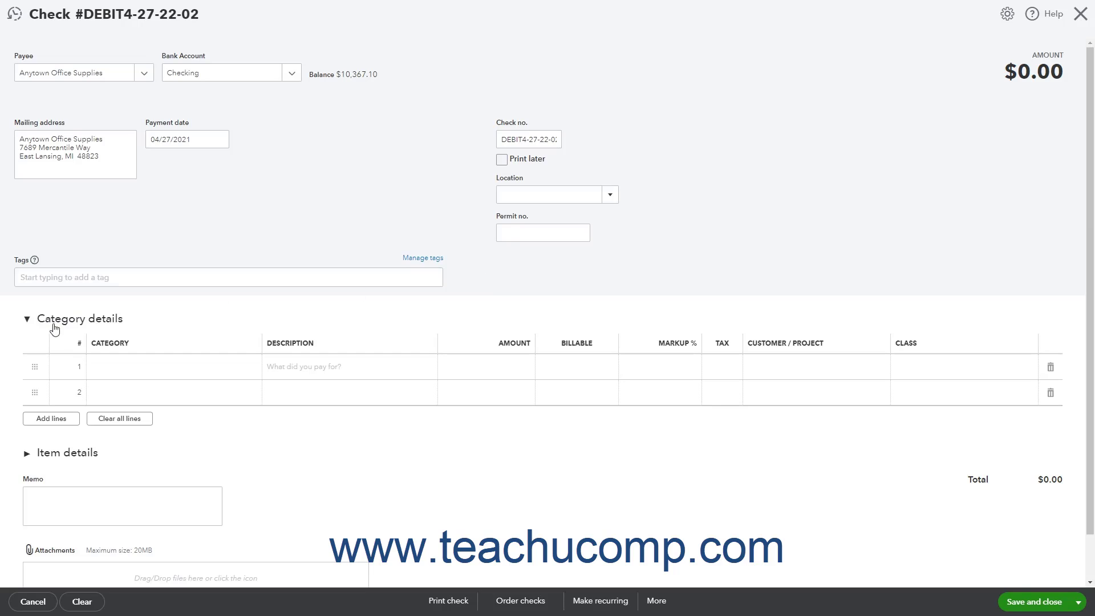
left_click(73, 457)
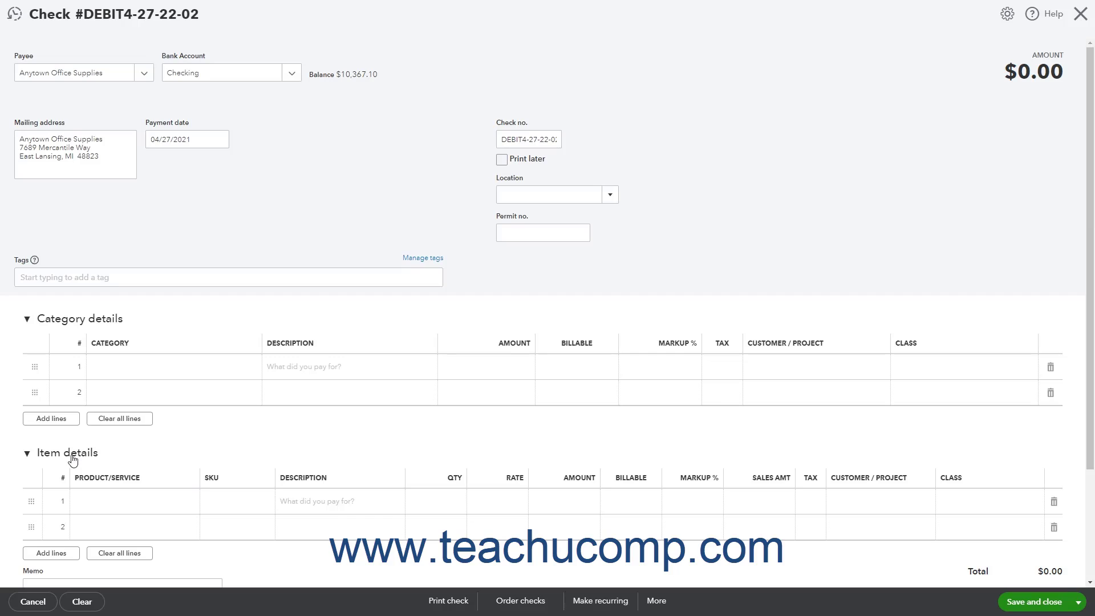
left_click(72, 459)
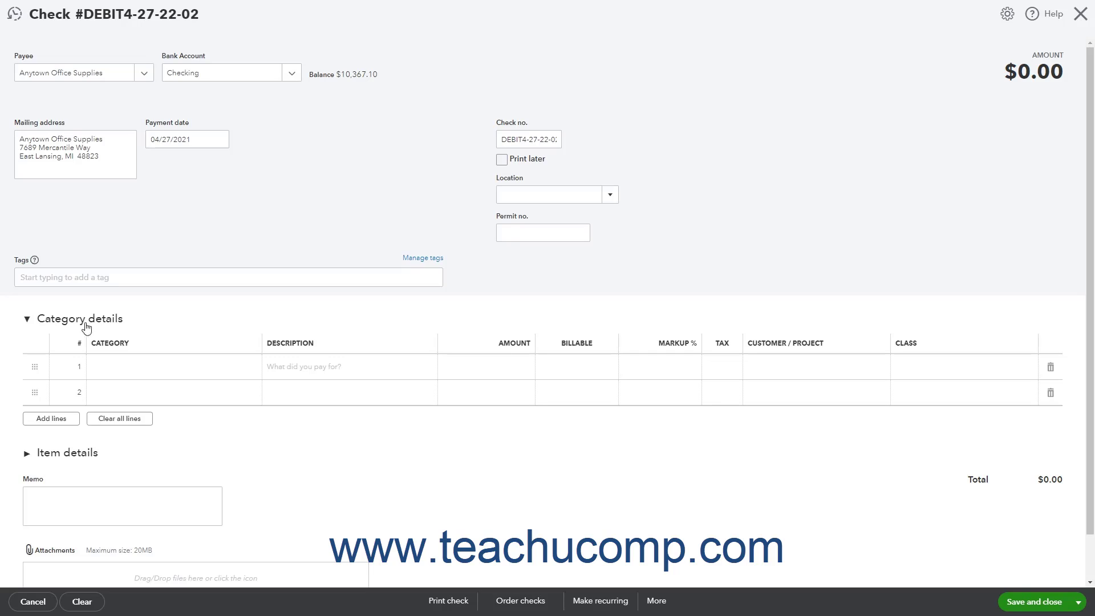
Step: Set category line 1 to Office Supplies & Software
left_click(138, 368)
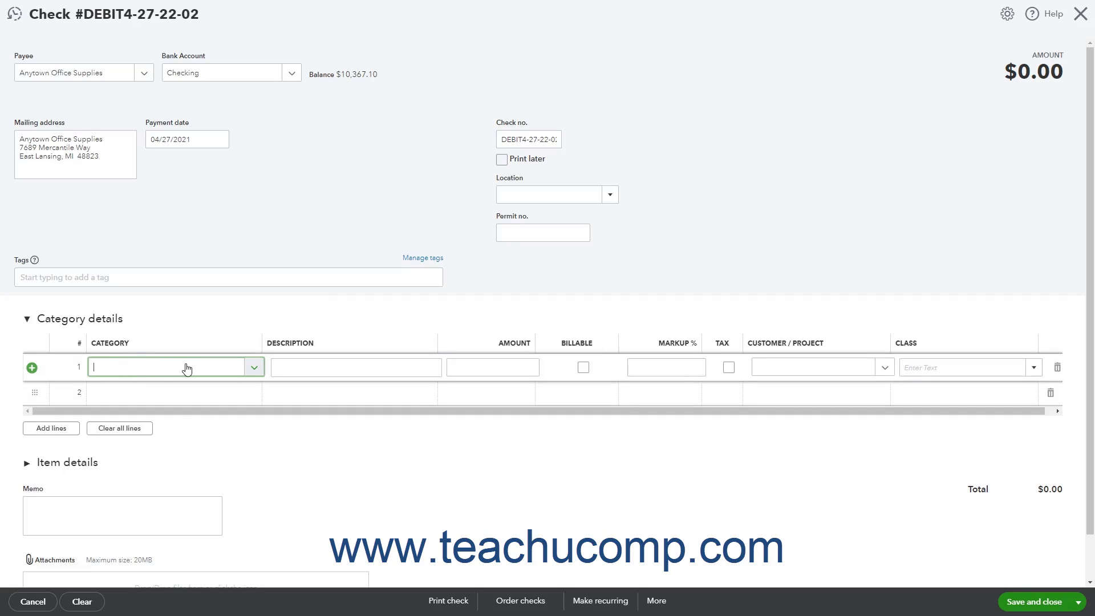
left_click(257, 371)
scroll(182, 450, "down", 3)
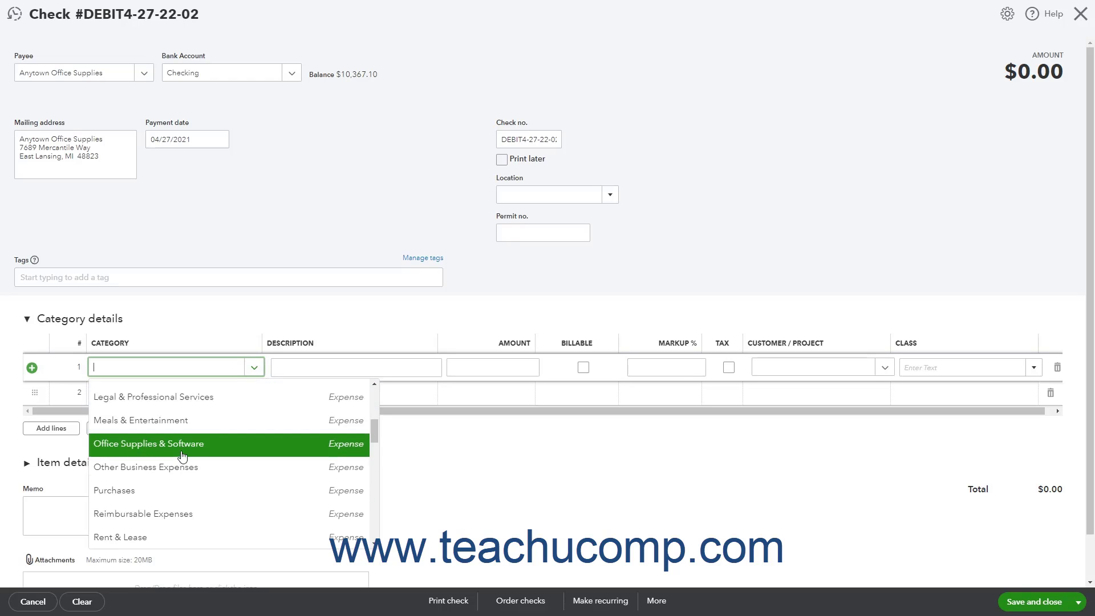
left_click(182, 455)
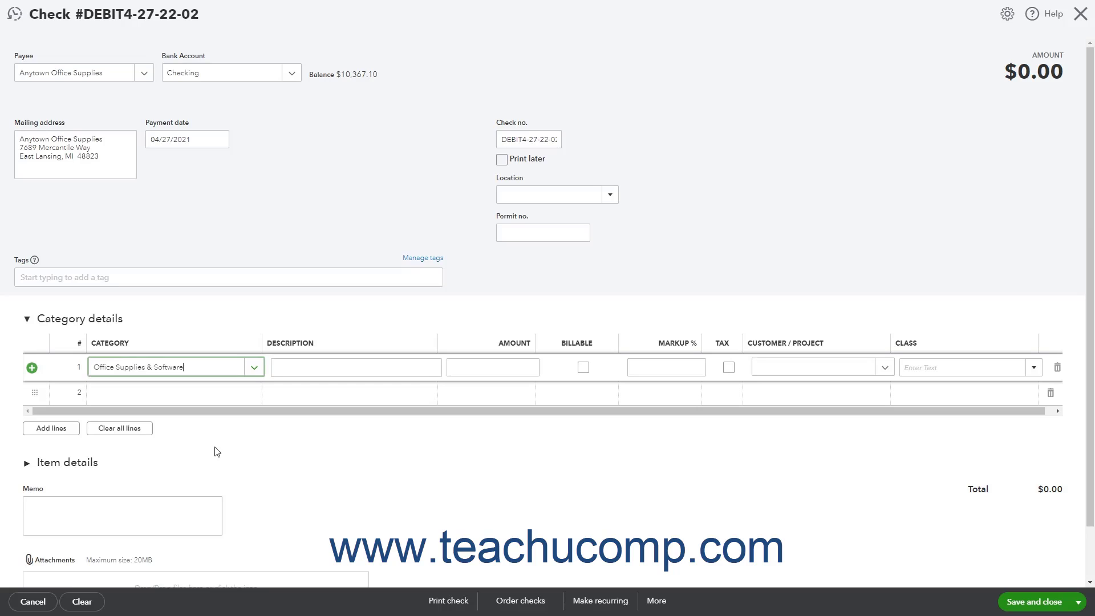
Step: Give line 1 amount 46.35 and description 'Bought pens and paper'
left_click(490, 365)
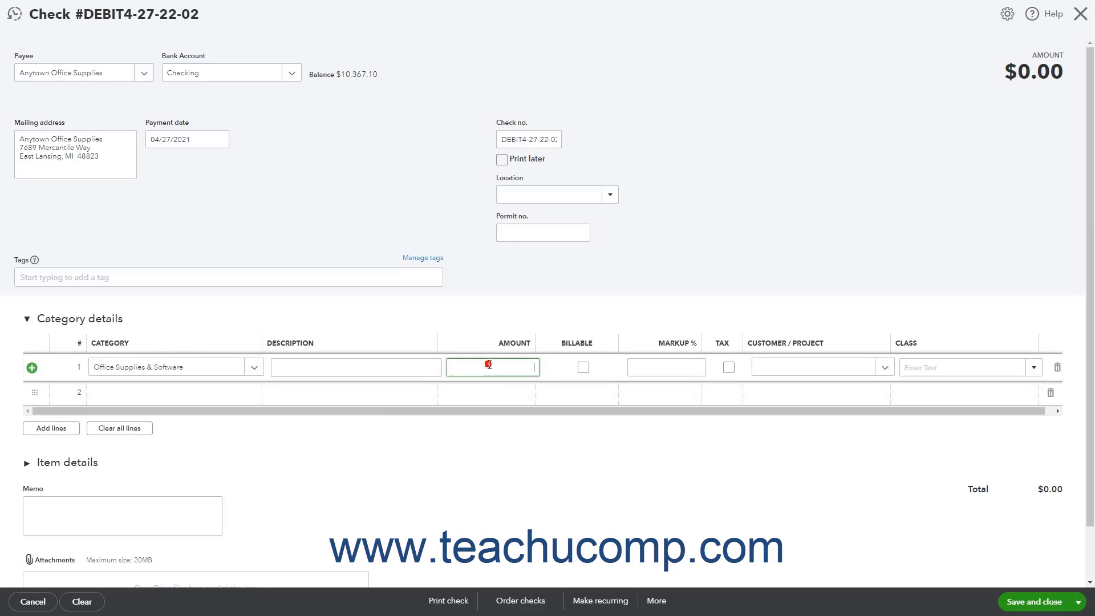
type("46.35")
left_click(424, 368)
type("Bought pens and paper")
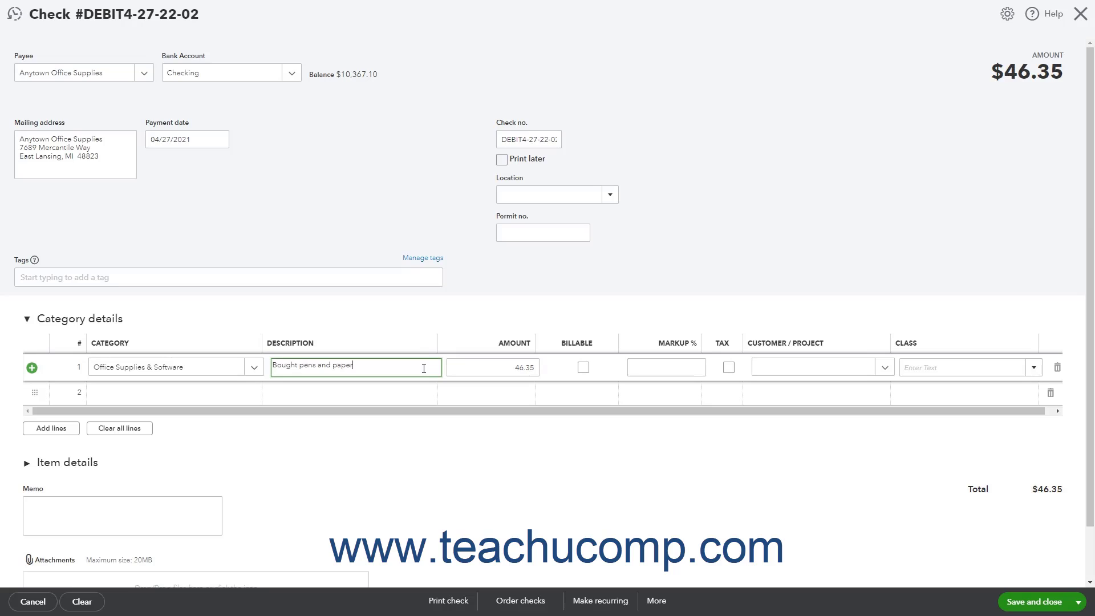
left_click(239, 403)
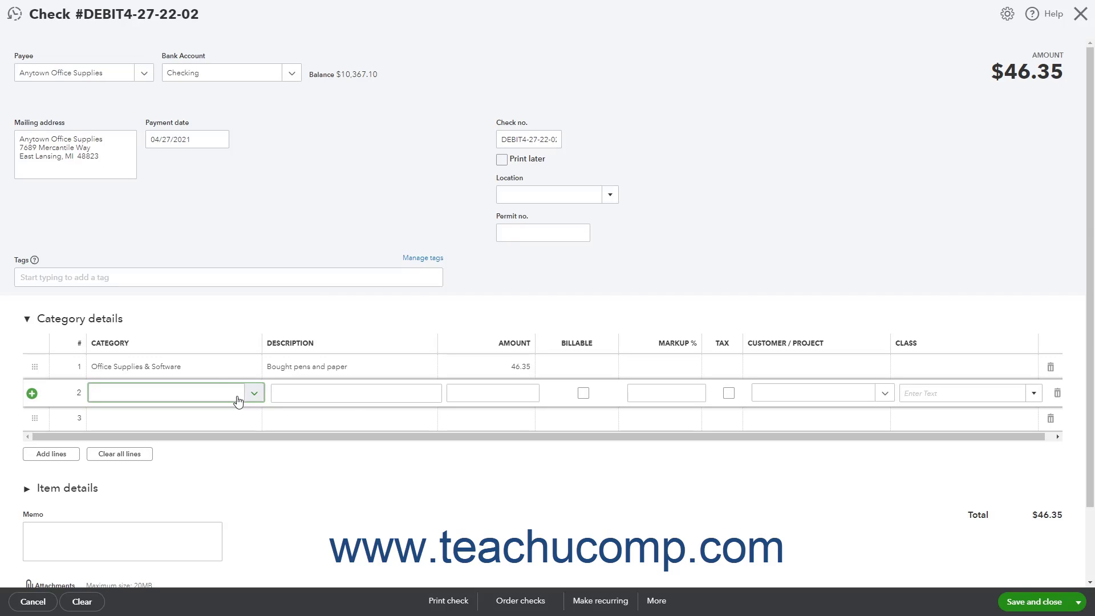
Step: Expand Item details and check row 1's Product/Service list without choosing anything
left_click(88, 488)
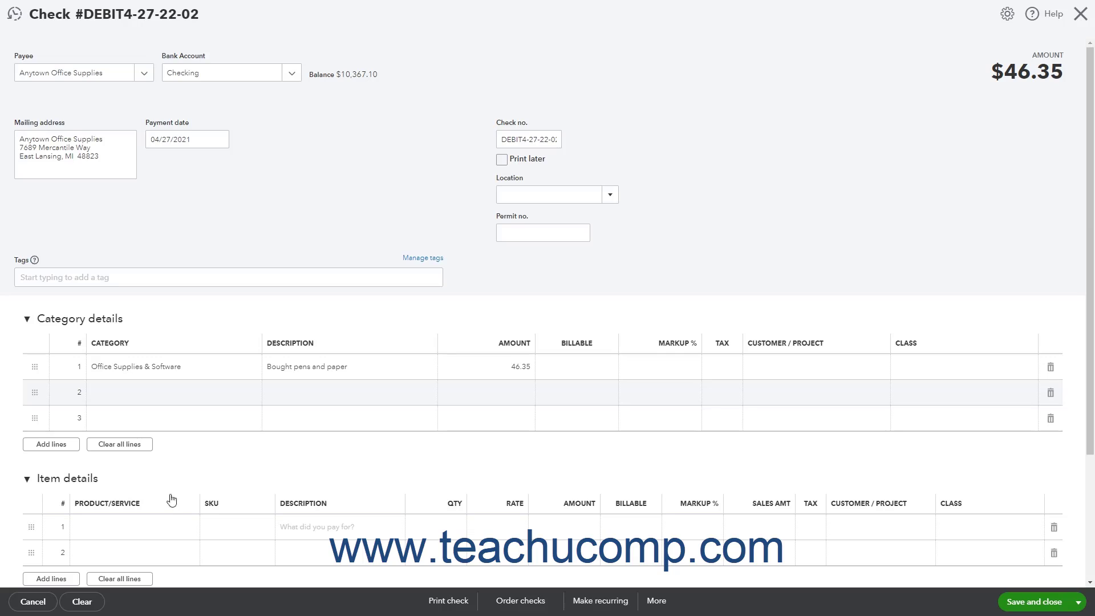
left_click(158, 531)
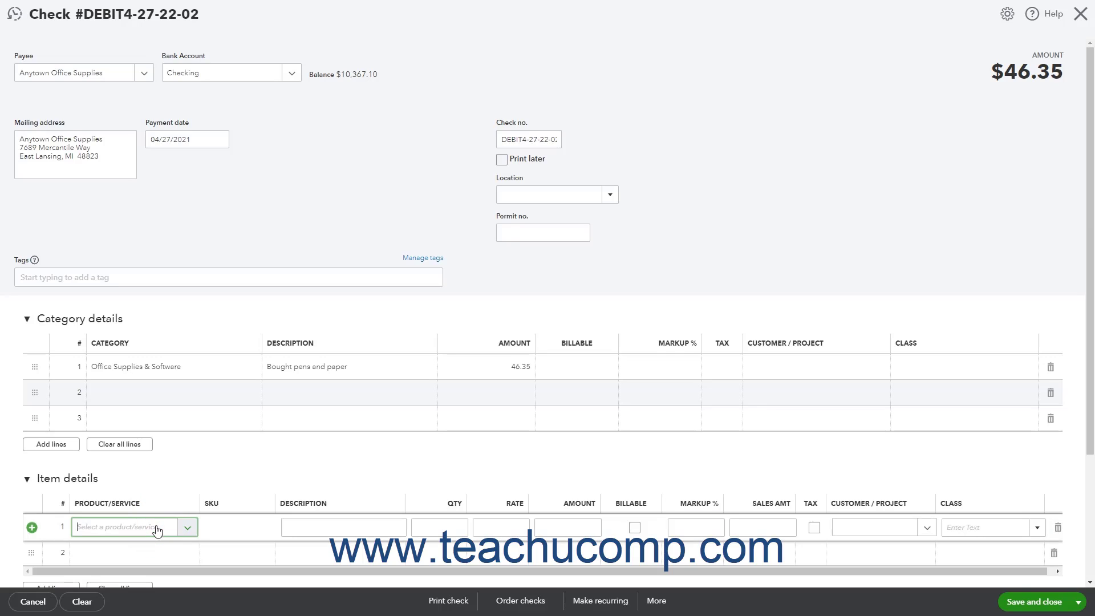
left_click(187, 530)
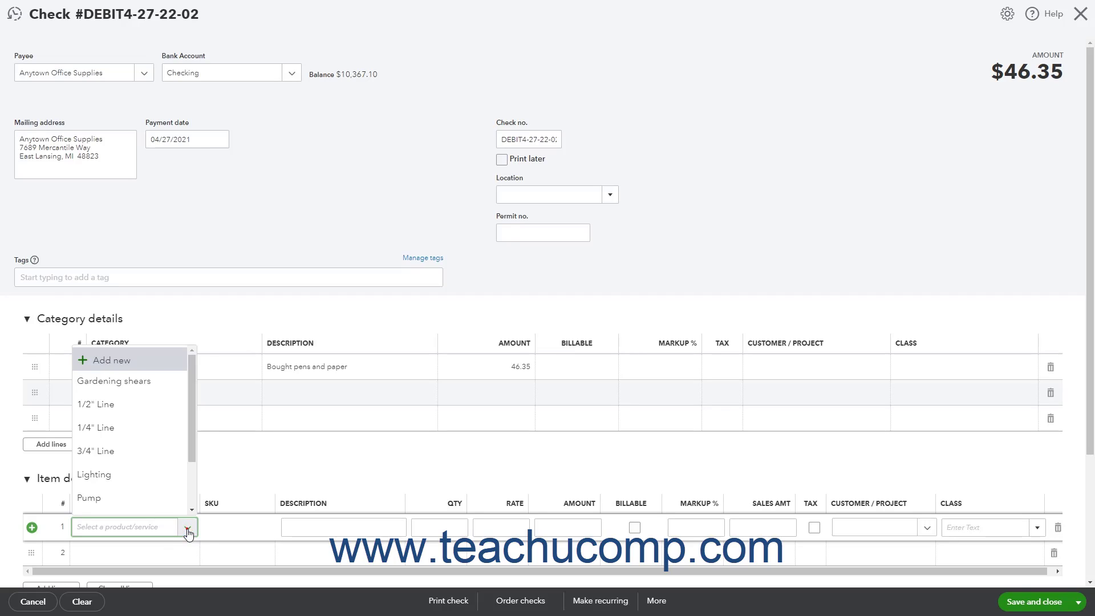
left_click(188, 530)
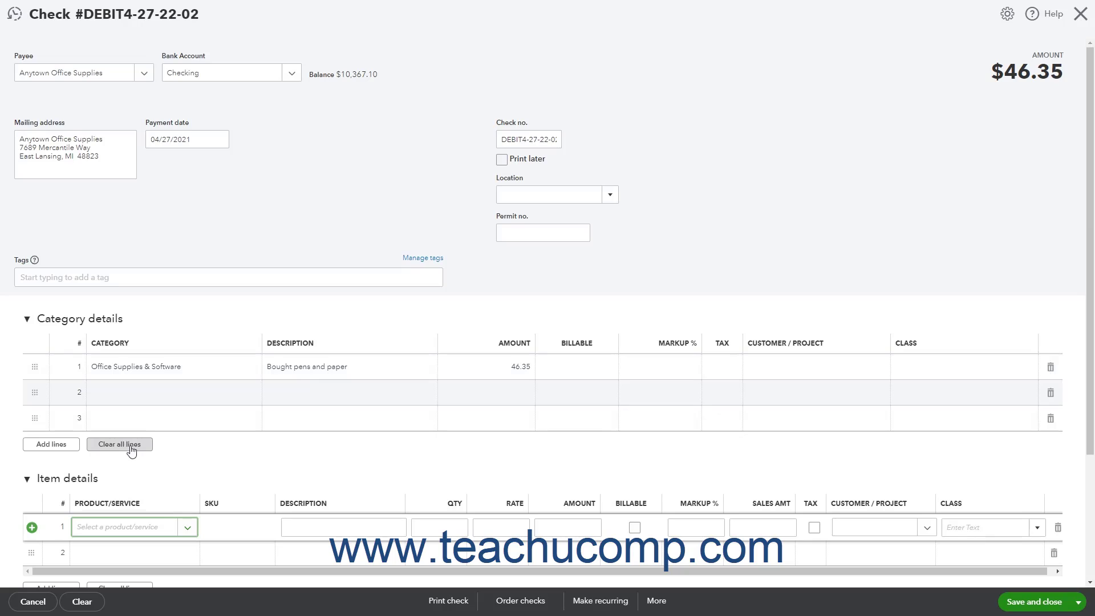
scroll(165, 450, "down", 2)
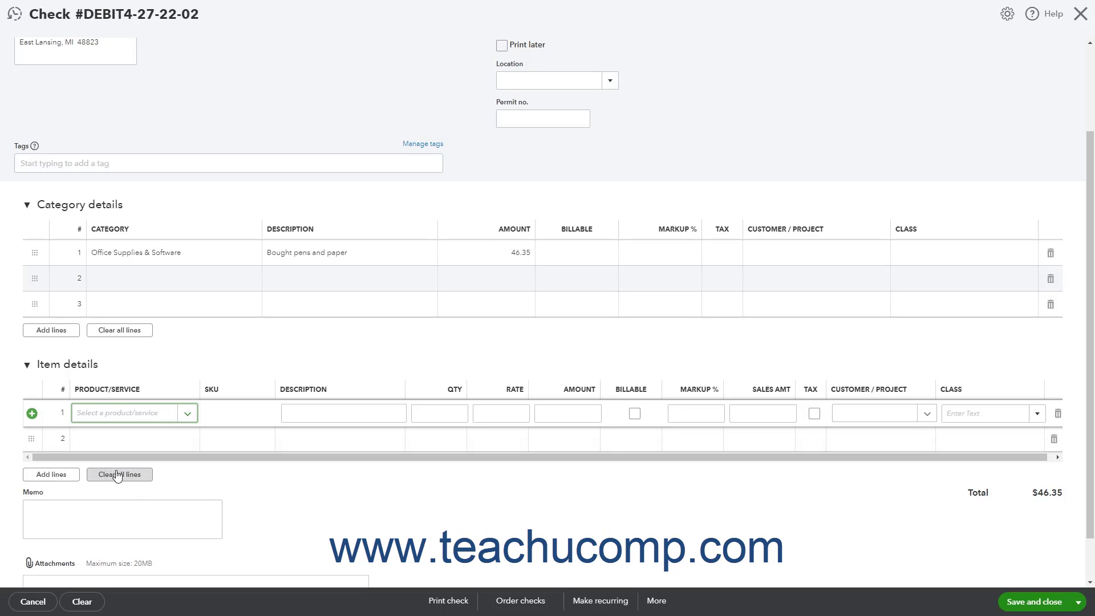
scroll(117, 477, "down", 1)
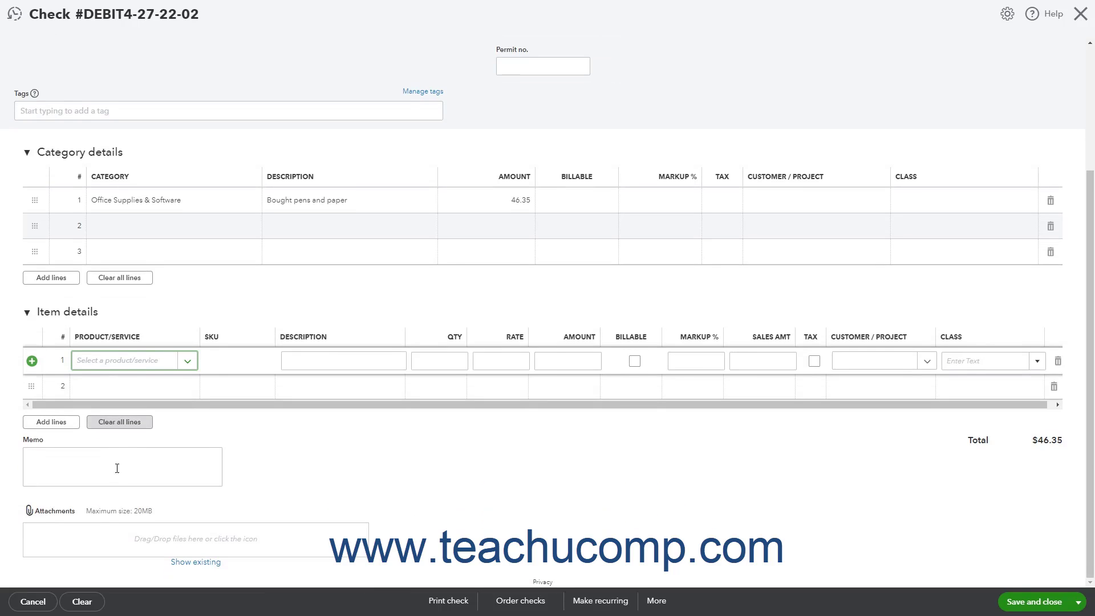
left_click(113, 460)
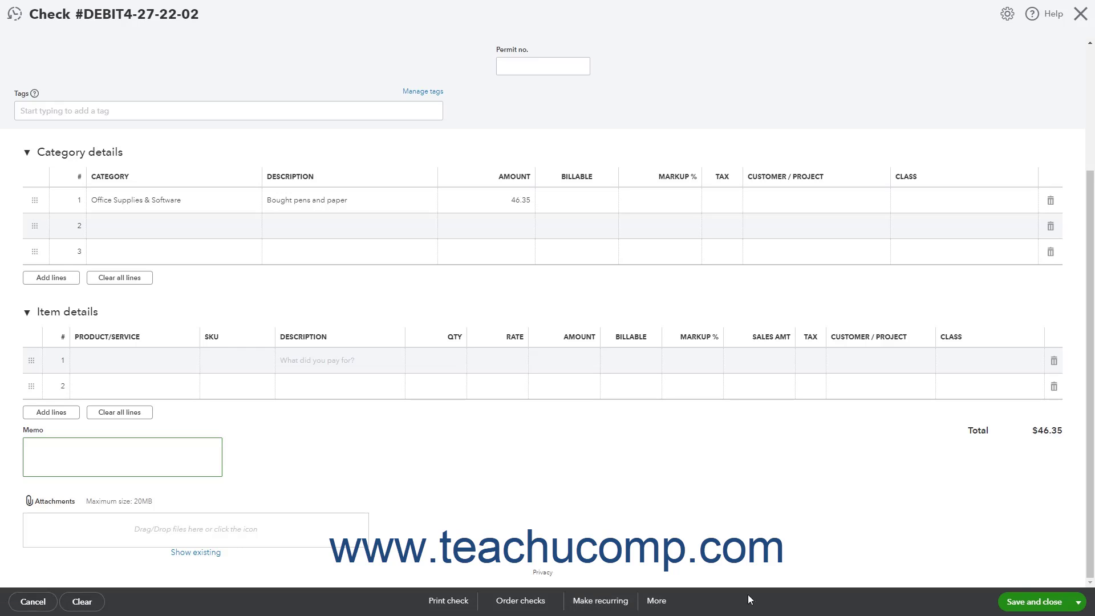
left_click(1076, 601)
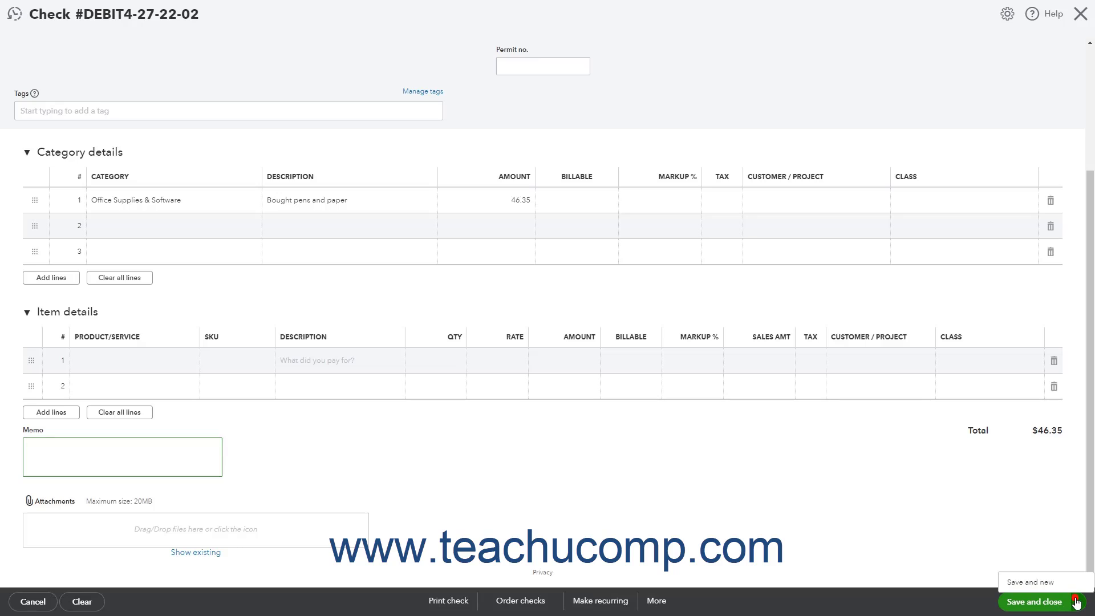
left_click(1076, 602)
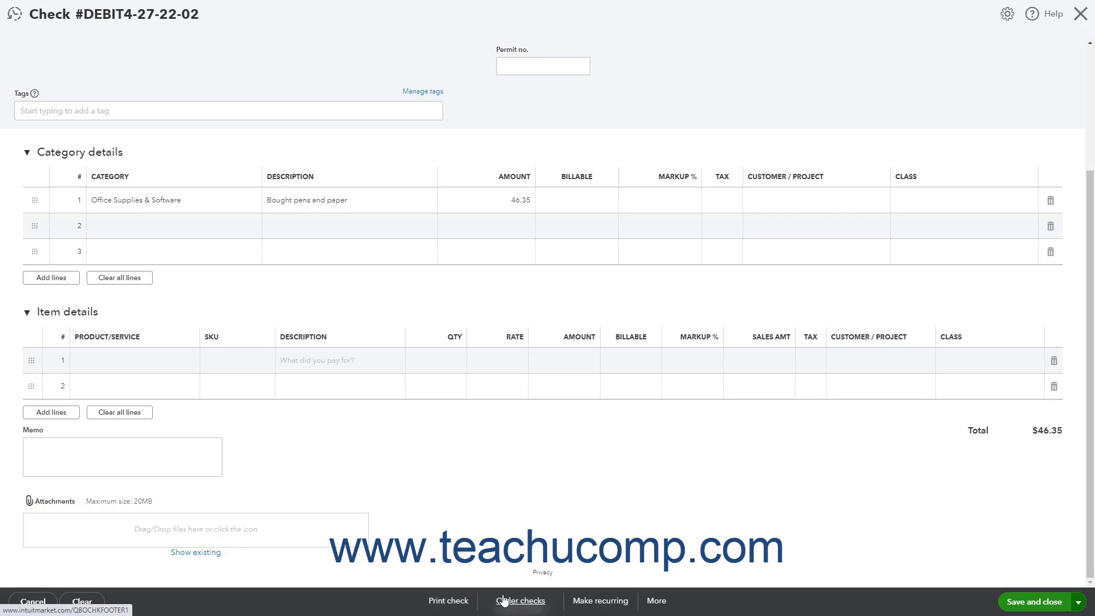
left_click(600, 604)
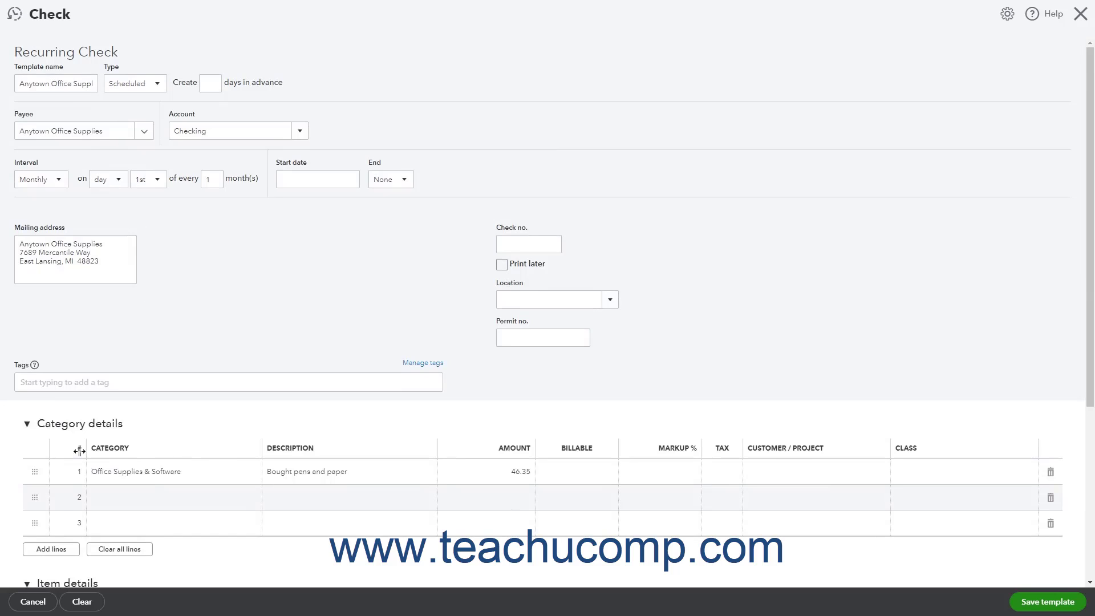
left_click(50, 602)
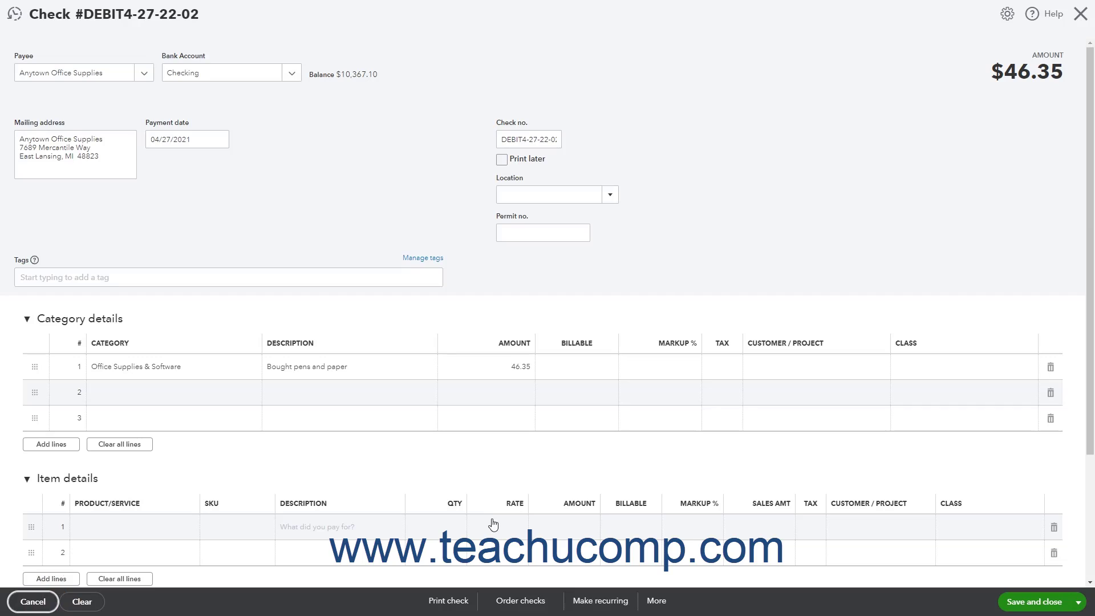
Step: Review the More and save options, then Save and close the check
left_click(667, 606)
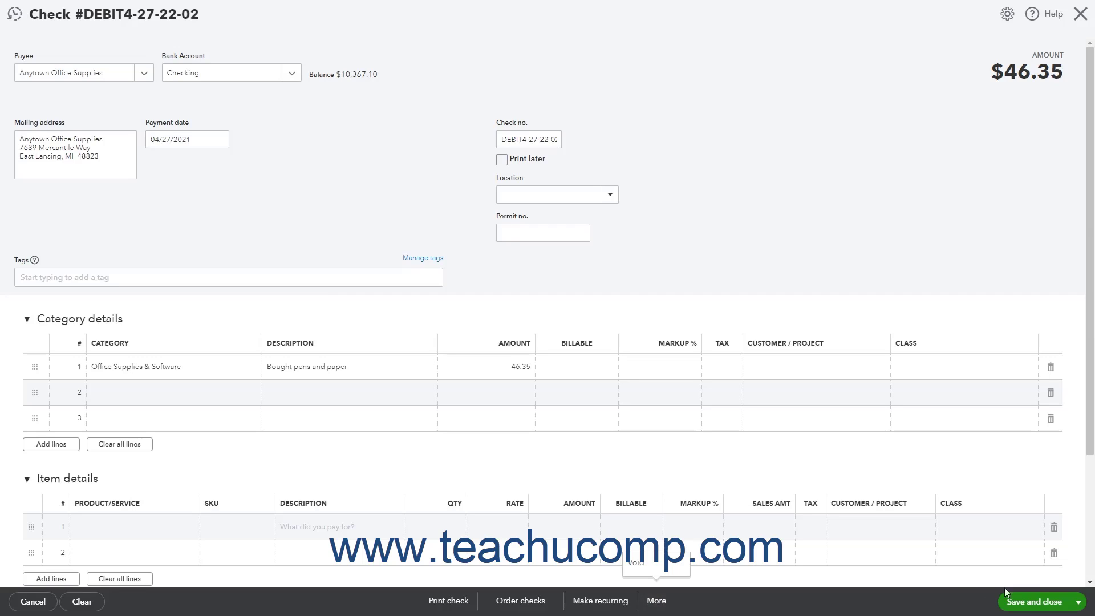
left_click(1079, 602)
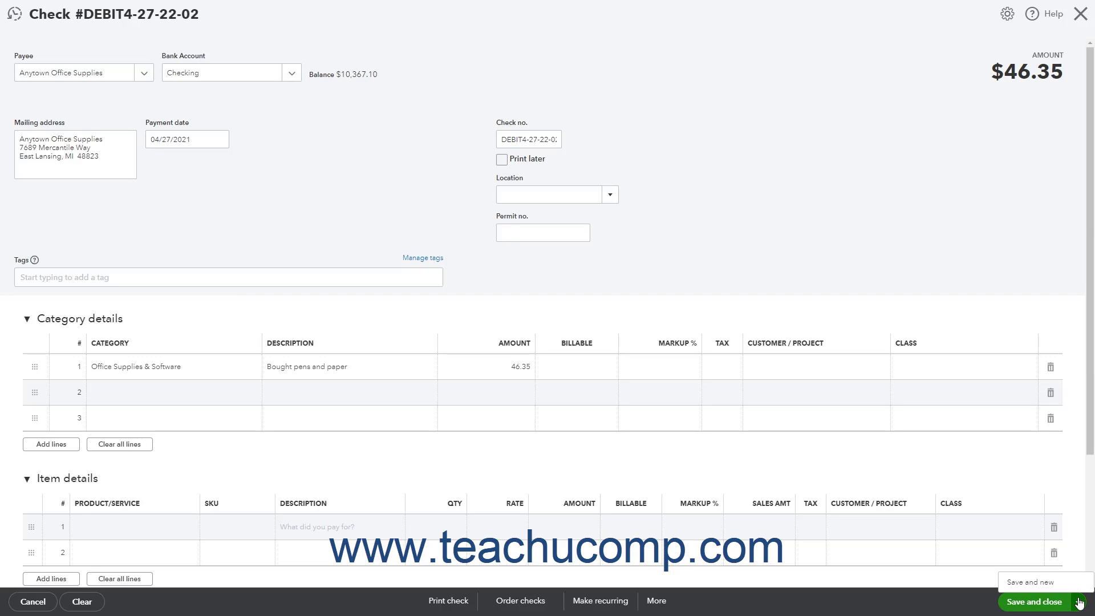
left_click(1079, 602)
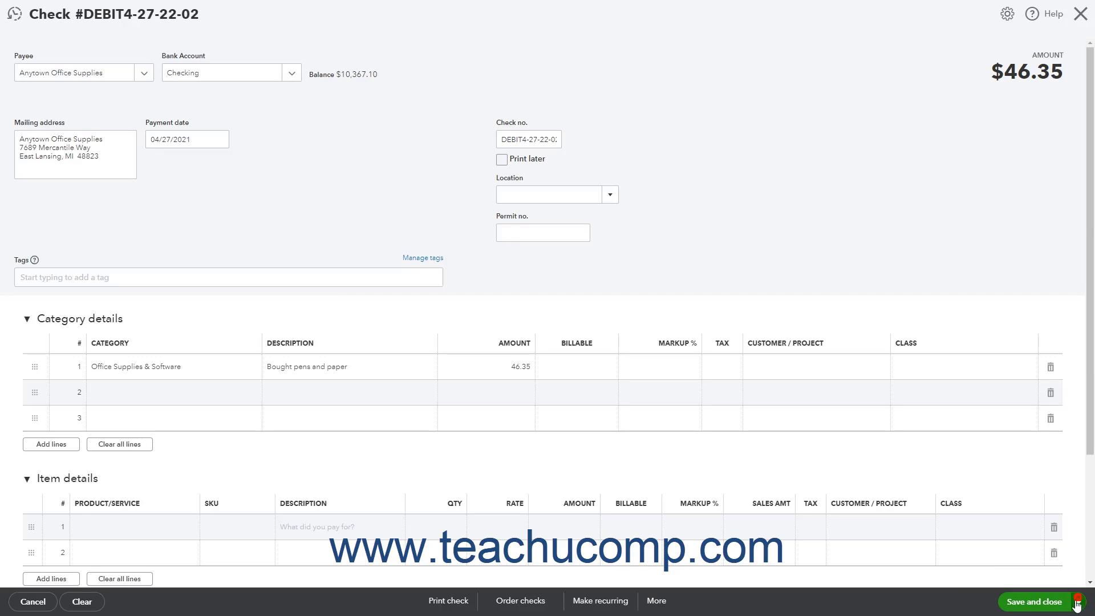
left_click(1047, 608)
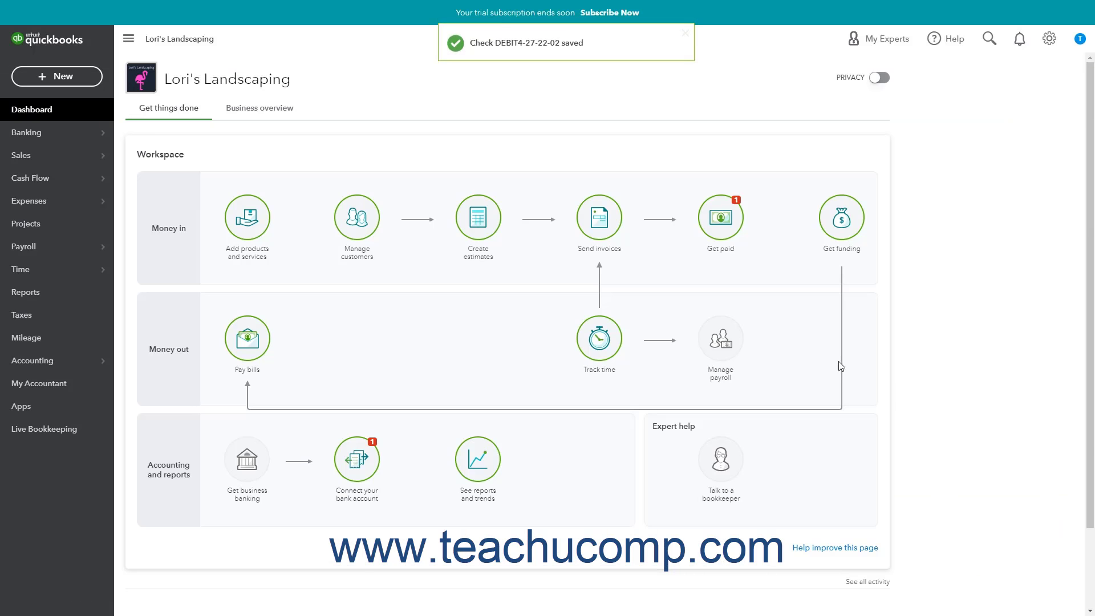